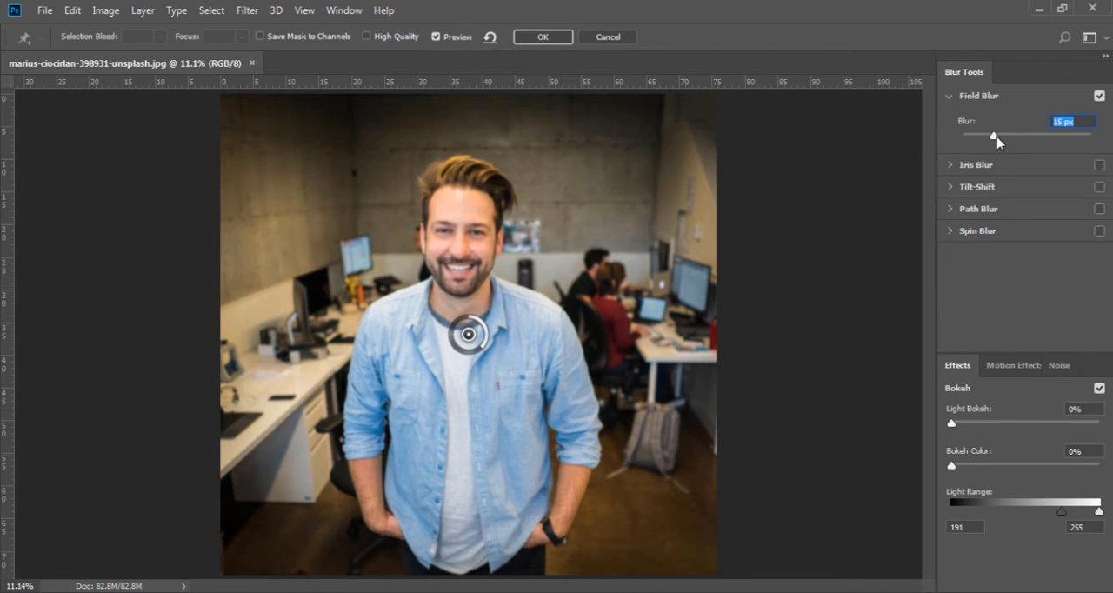
Step: Set the chest Field Blur pin to 29 px and add pins on the elbow and both background walls, the last at 71 px
{"action": "left_click_drag", "start_coordinate": [997, 141], "coordinate": [1015, 142]}
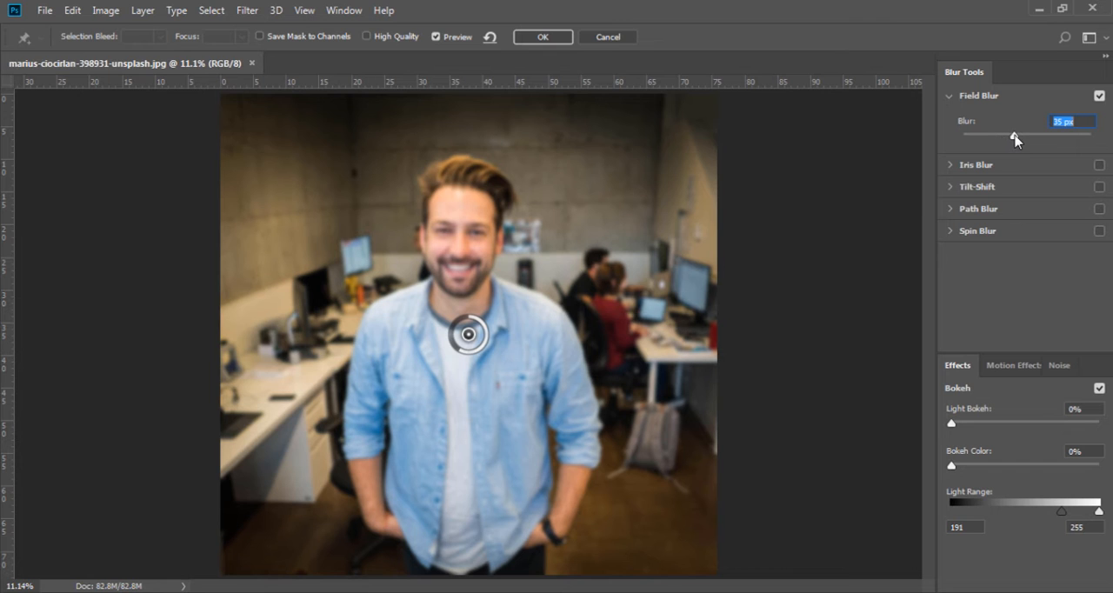
{"action": "mouse_move", "coordinate": [463, 356]}
{"action": "left_mouse_down"}
{"action": "mouse_move", "coordinate": [452, 349]}
{"action": "mouse_move", "coordinate": [465, 353]}
{"action": "left_mouse_up"}
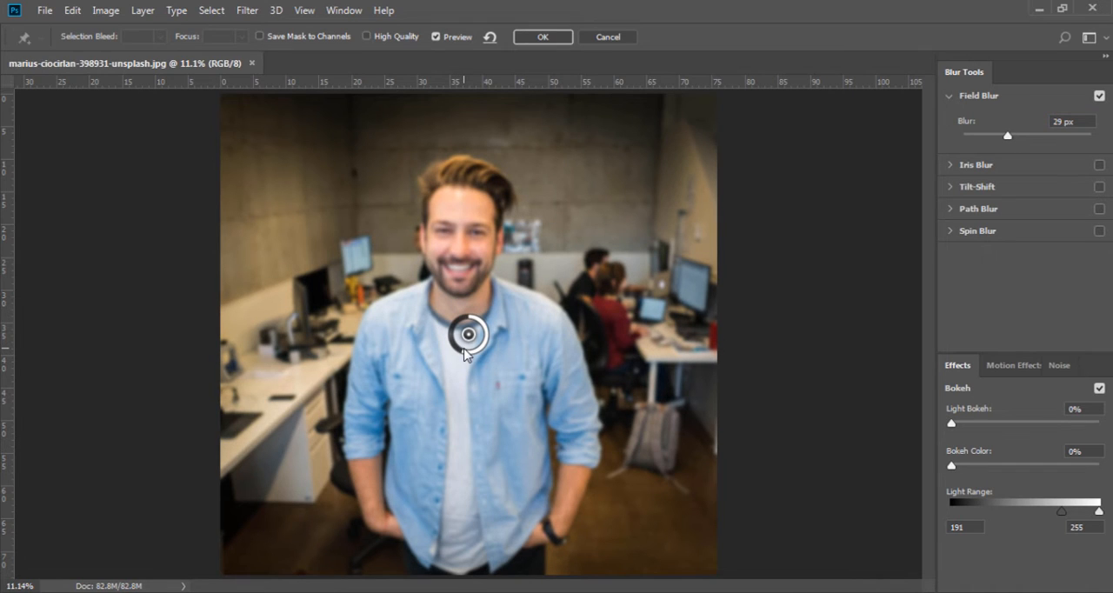
{"action": "left_click", "coordinate": [590, 439]}
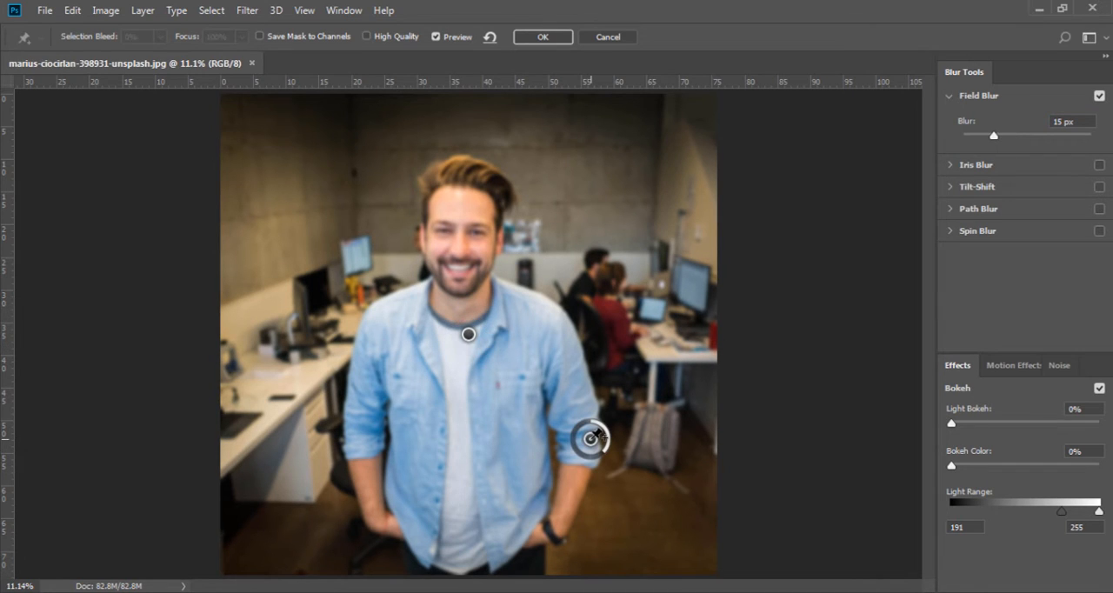
{"action": "left_click", "coordinate": [327, 222]}
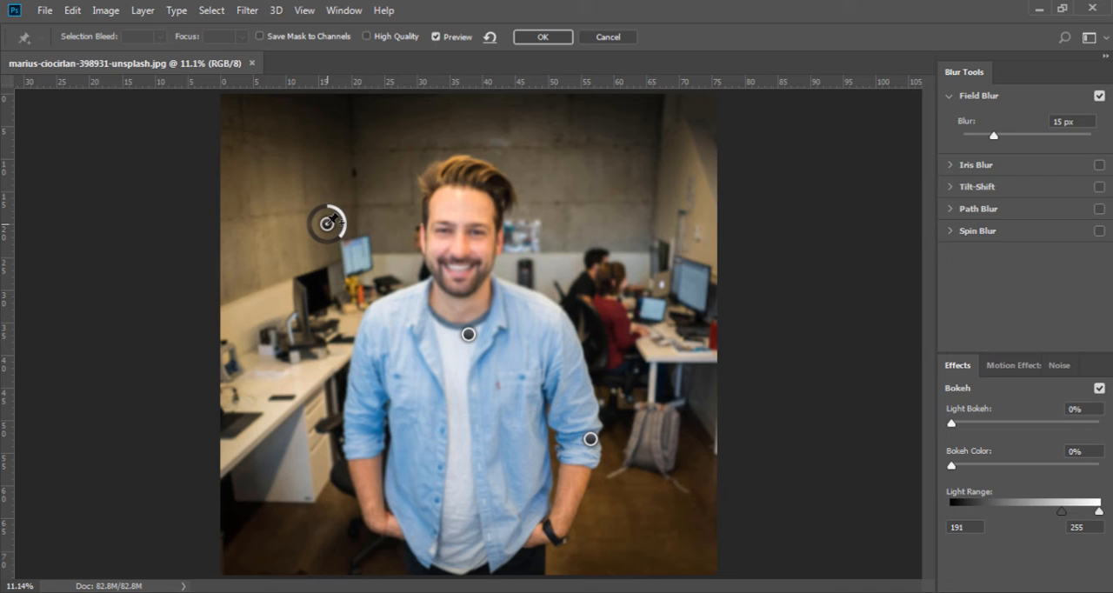
{"action": "left_click", "coordinate": [571, 235]}
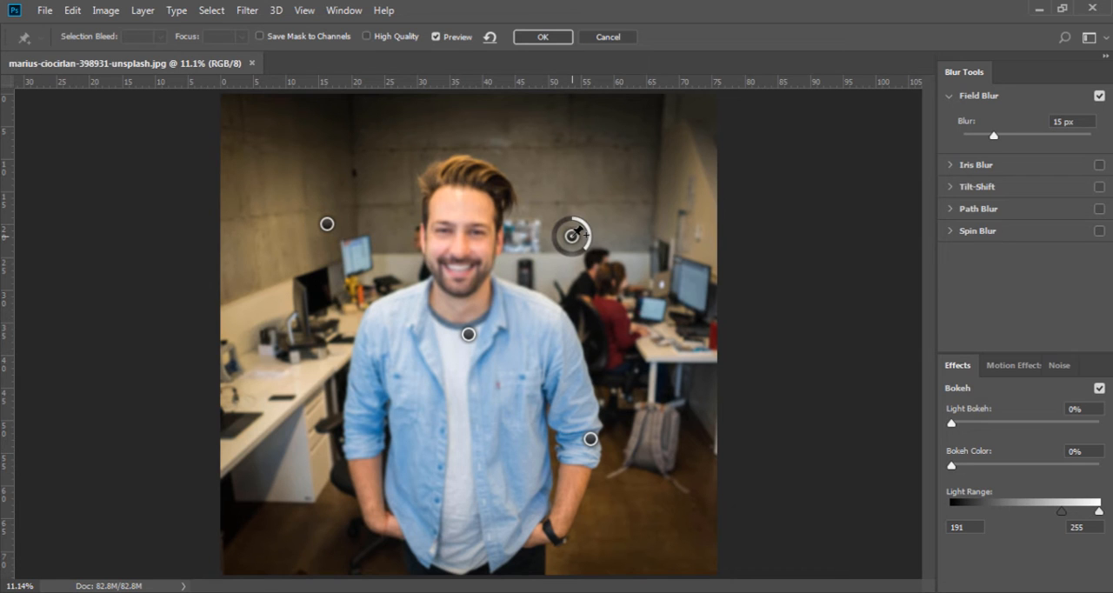
{"action": "left_click_drag", "start_coordinate": [581, 233], "coordinate": [553, 233]}
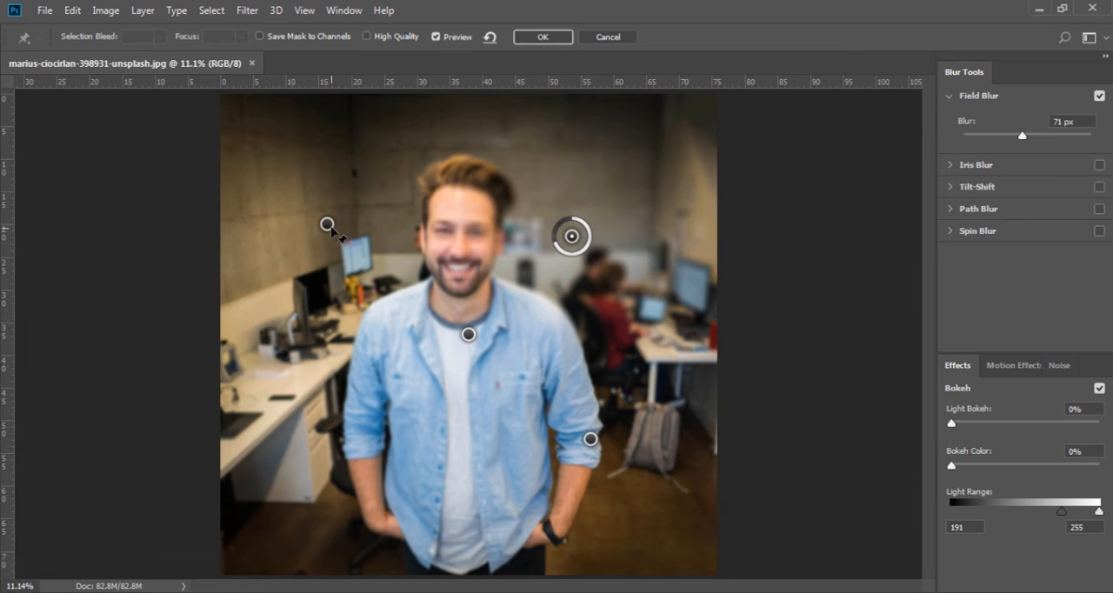
Step: Delete all four Field Blur pins from the photo
{"action": "left_click", "coordinate": [328, 227]}
{"action": "left_click_drag", "start_coordinate": [345, 242], "coordinate": [368, 232]}
{"action": "key", "text": "Delete"}
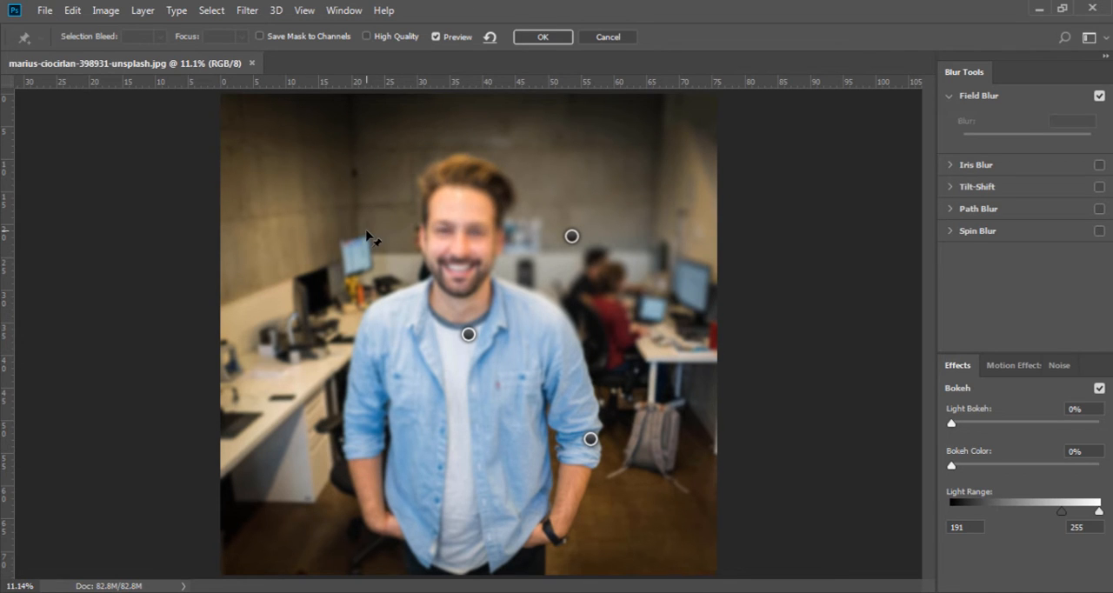
{"action": "left_click", "coordinate": [469, 336]}
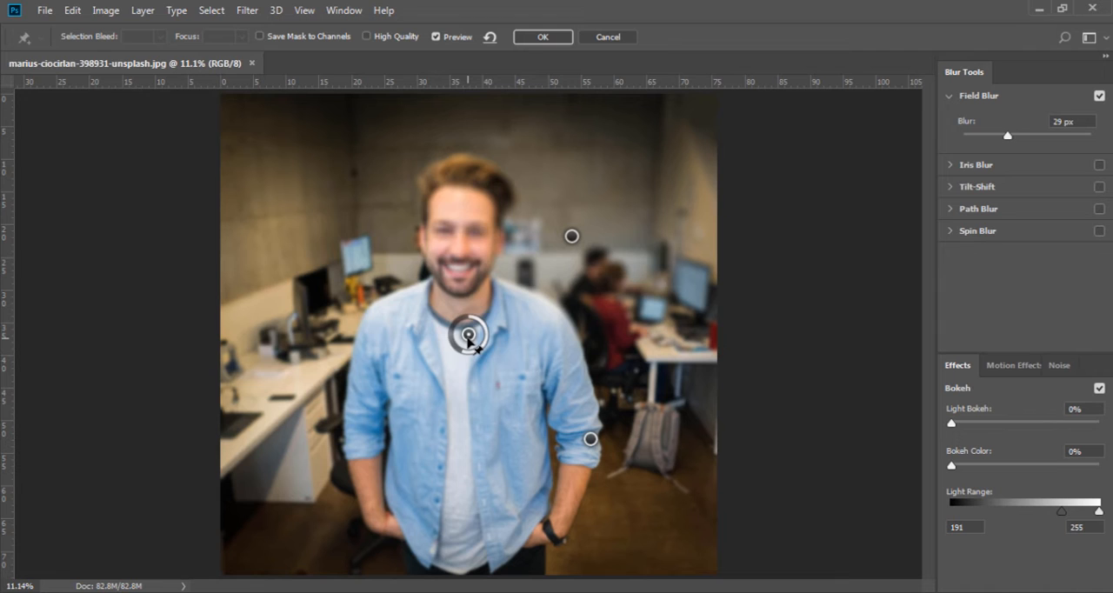
{"action": "left_click", "coordinate": [592, 440]}
{"action": "key", "text": "Delete"}
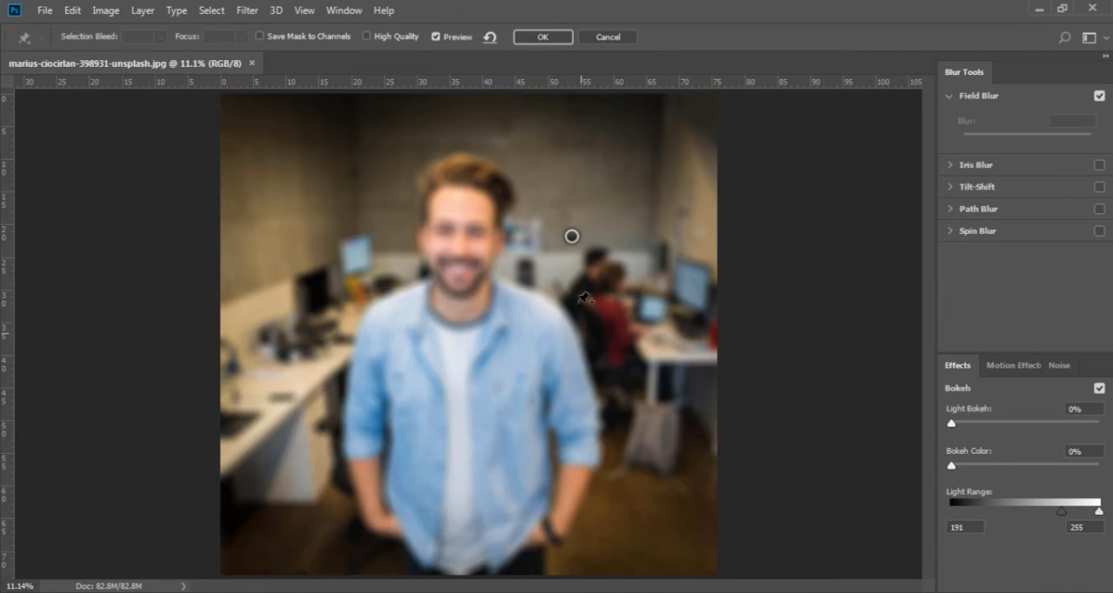
{"action": "left_click", "coordinate": [571, 237]}
{"action": "key", "text": "Delete"}
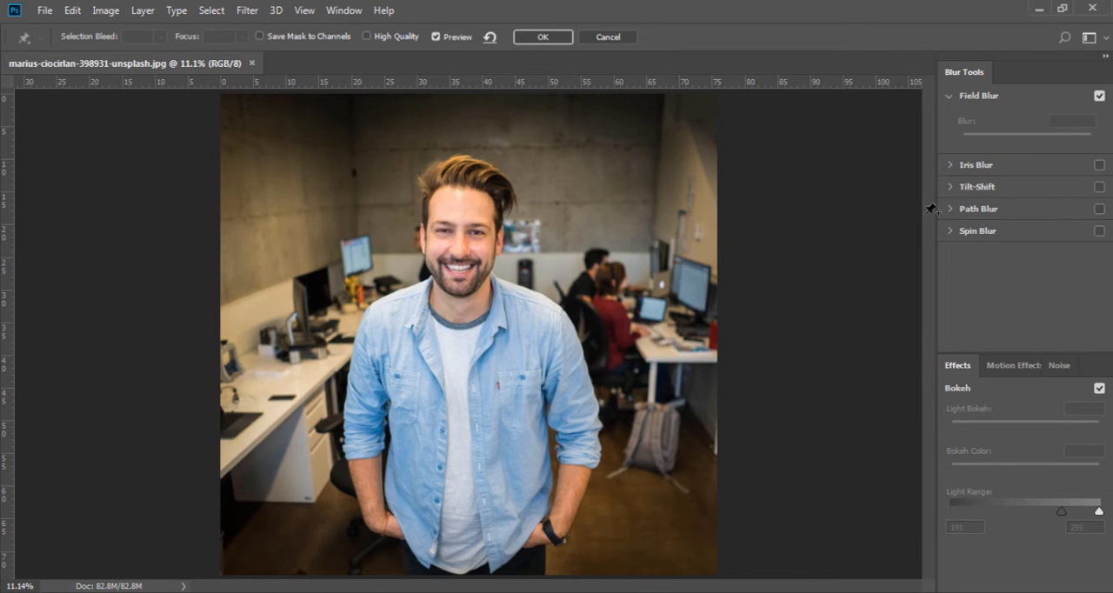
Step: Apply an 88 px Iris Blur with an enlarged ellipse around the man's torso and add two more irises on the background walls
{"action": "left_click", "coordinate": [951, 166]}
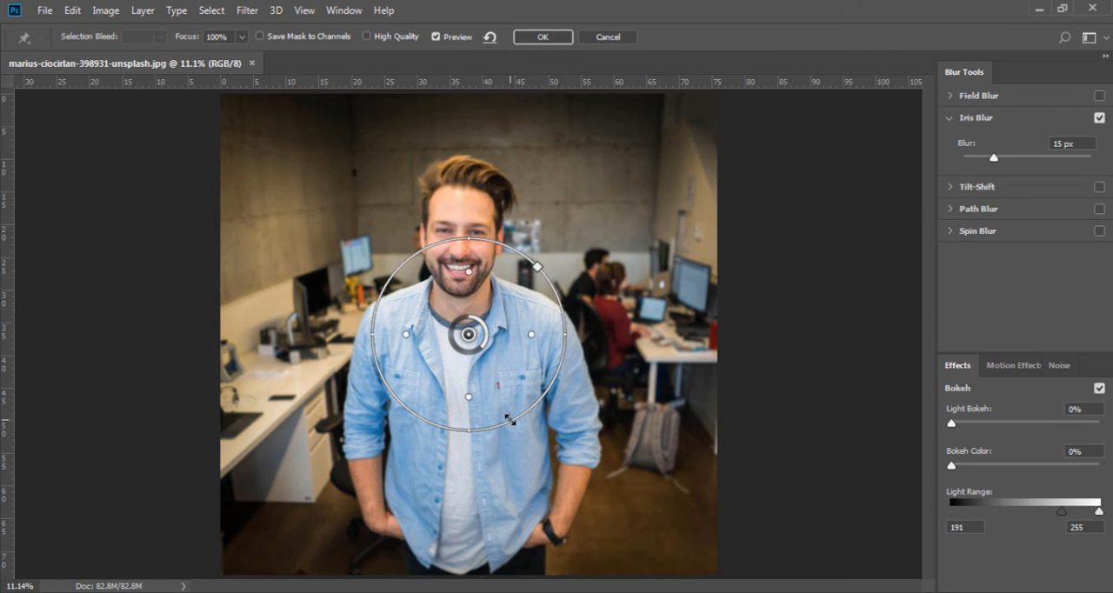
{"action": "left_click_drag", "start_coordinate": [510, 420], "coordinate": [531, 432]}
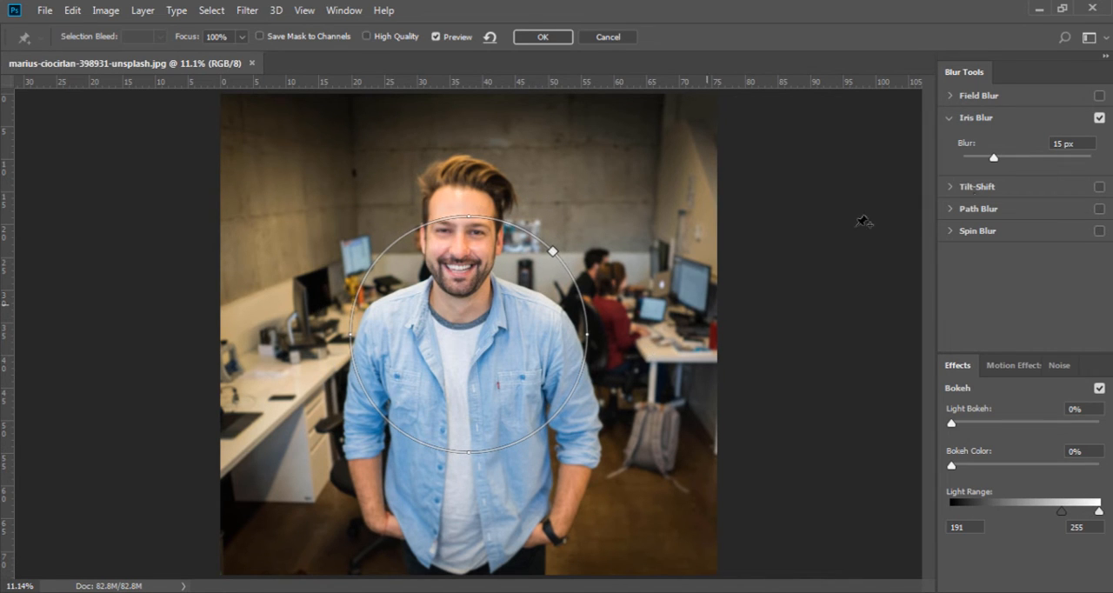
{"action": "left_click_drag", "start_coordinate": [994, 163], "coordinate": [1028, 161]}
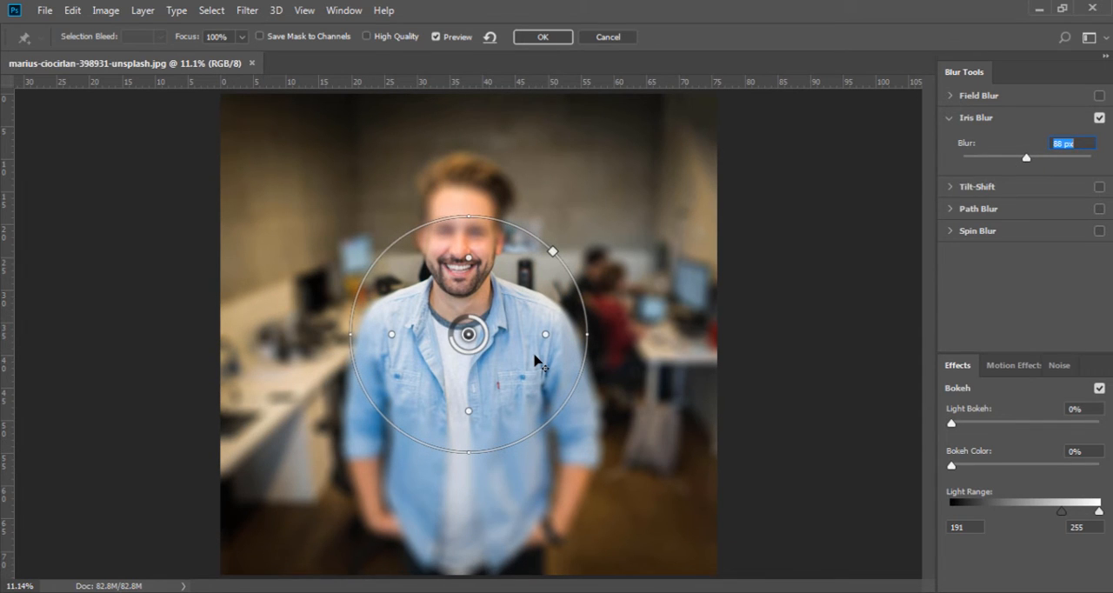
{"action": "left_click", "coordinate": [629, 177]}
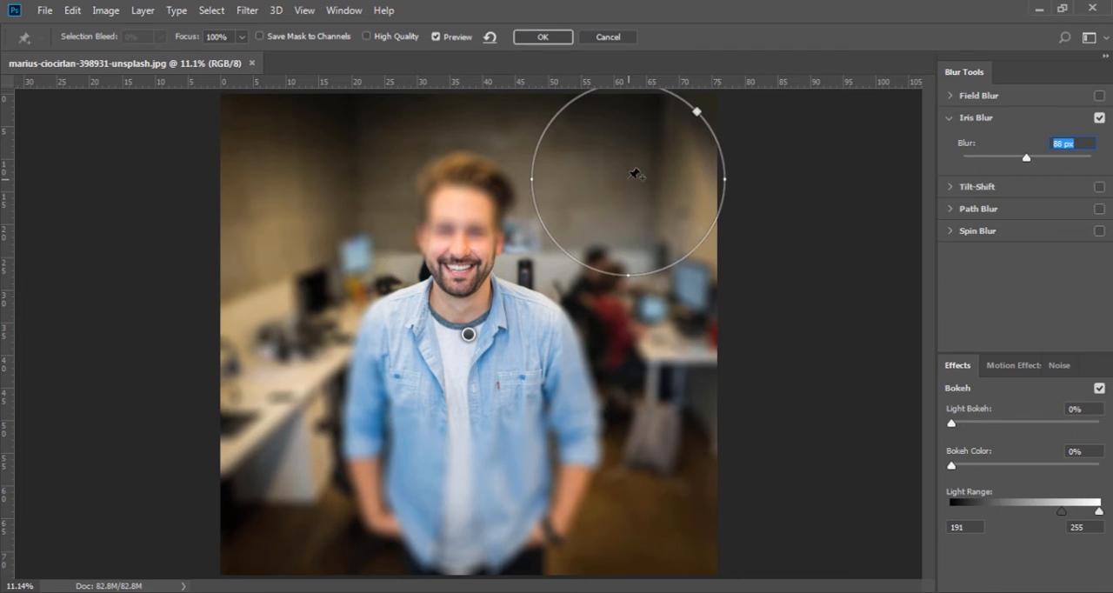
{"action": "left_click", "coordinate": [316, 192]}
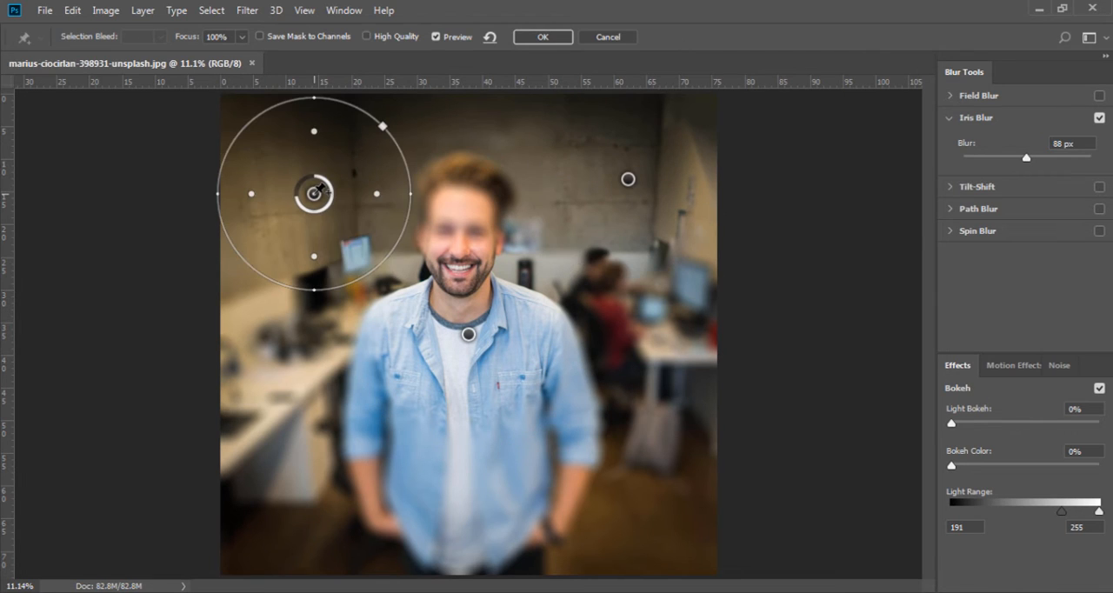
Step: Adjust the torso iris's inner transition handles, and try a squarer outline before restoring the round shape
{"action": "left_click", "coordinate": [470, 334]}
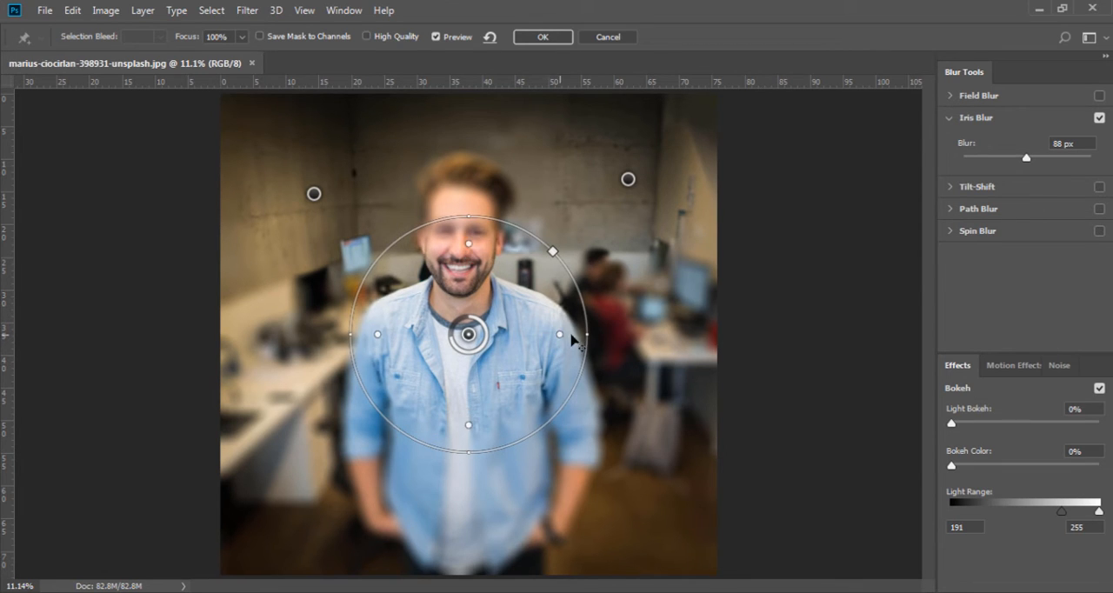
{"action": "left_click_drag", "start_coordinate": [605, 333], "coordinate": [543, 341]}
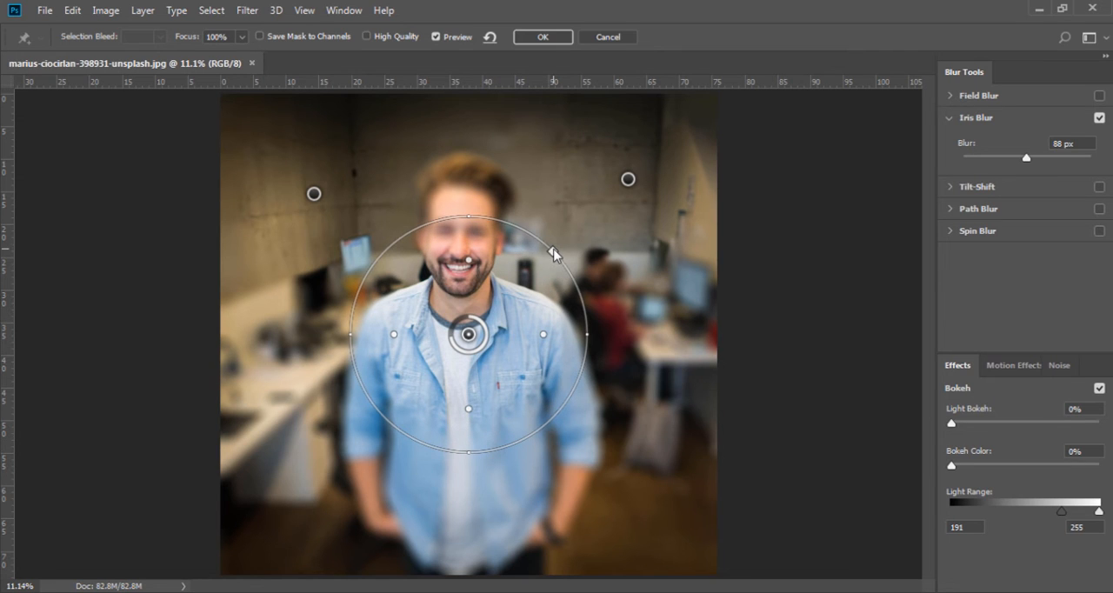
{"action": "left_click_drag", "start_coordinate": [553, 253], "coordinate": [592, 173]}
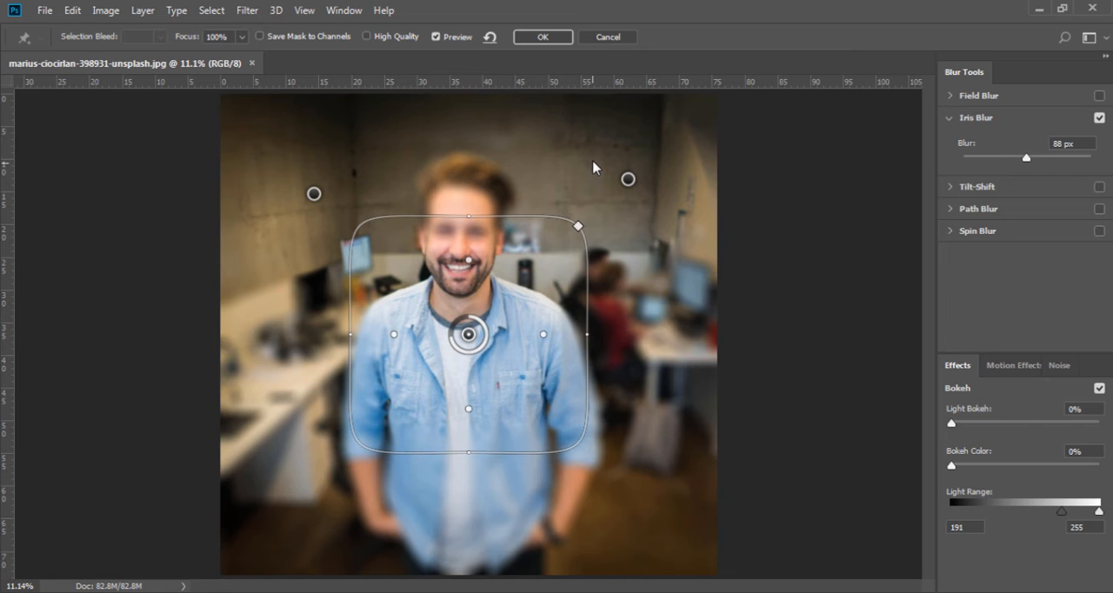
{"action": "left_click_drag", "start_coordinate": [578, 226], "coordinate": [553, 251]}
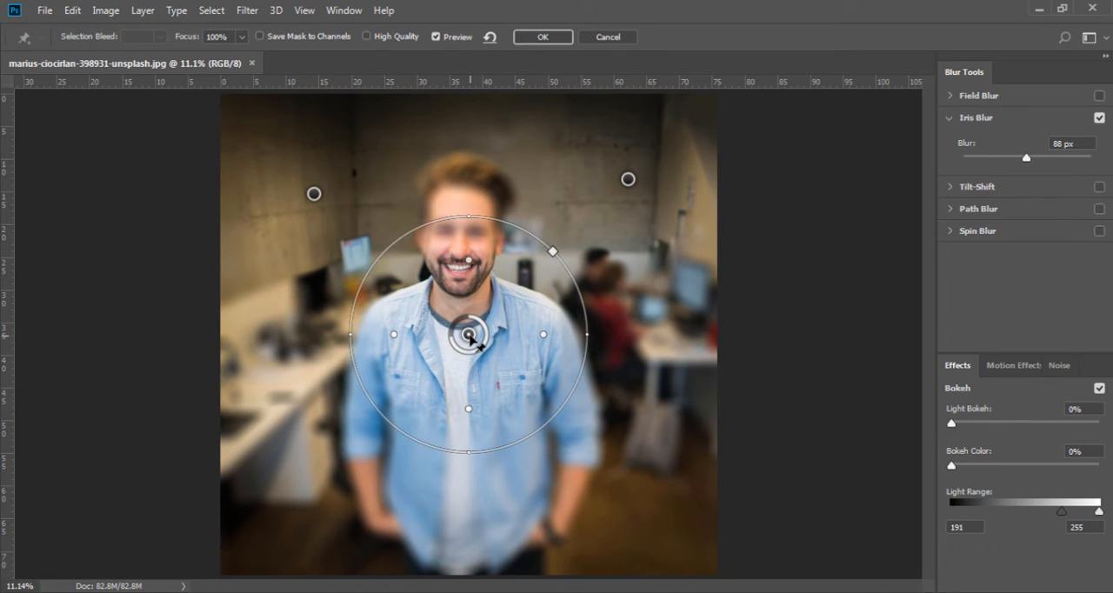
Step: Delete all three Iris Blur pins from the photo
{"action": "key", "text": "Delete"}
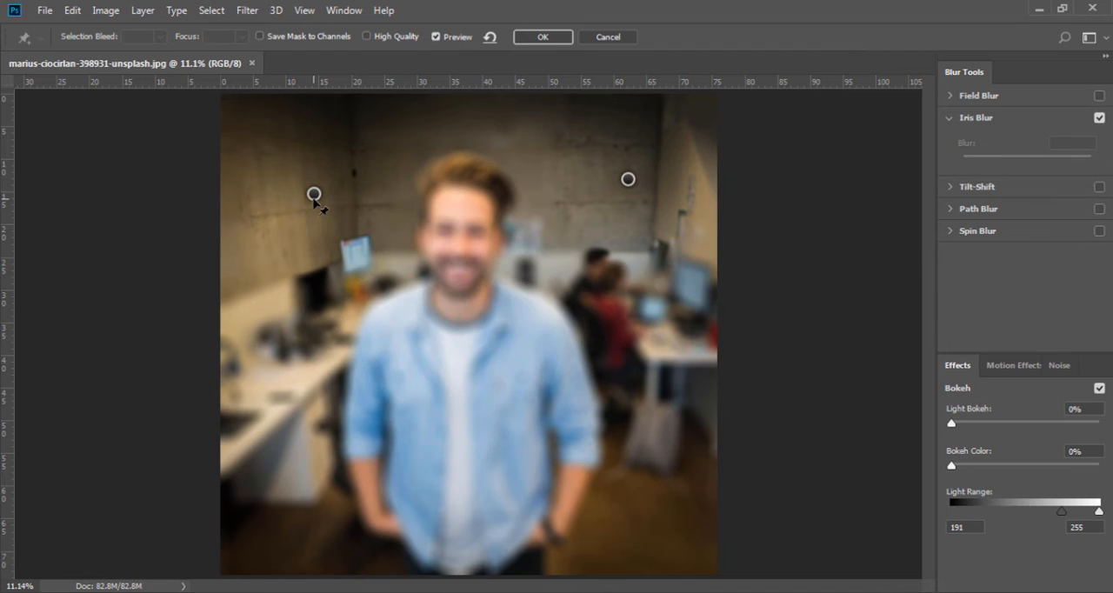
{"action": "left_click", "coordinate": [313, 197]}
{"action": "key", "text": "Delete"}
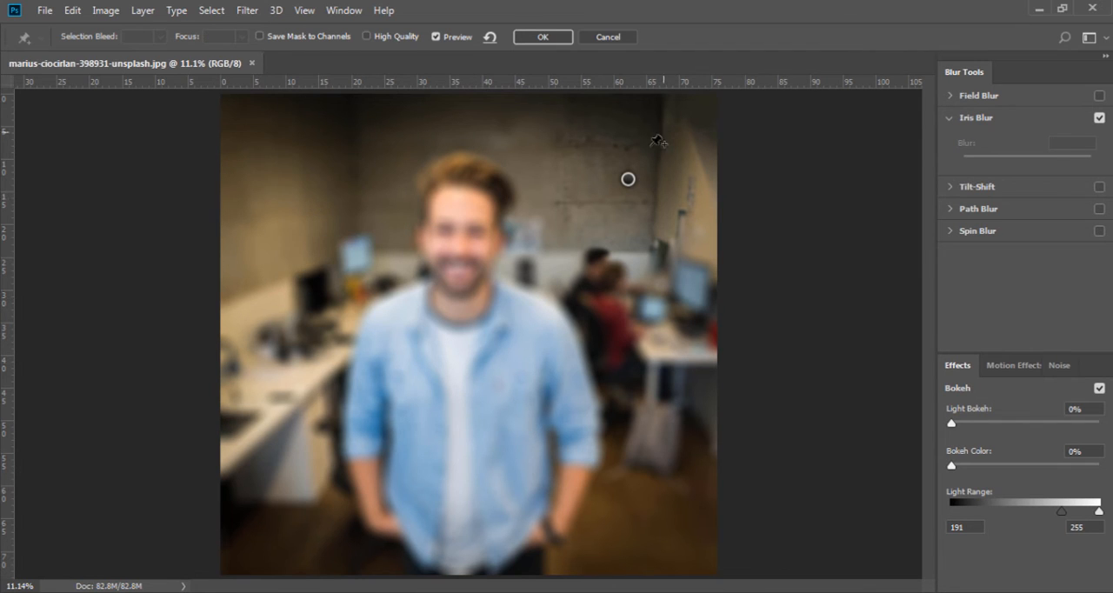
{"action": "left_click", "coordinate": [629, 180]}
{"action": "key", "text": "Delete"}
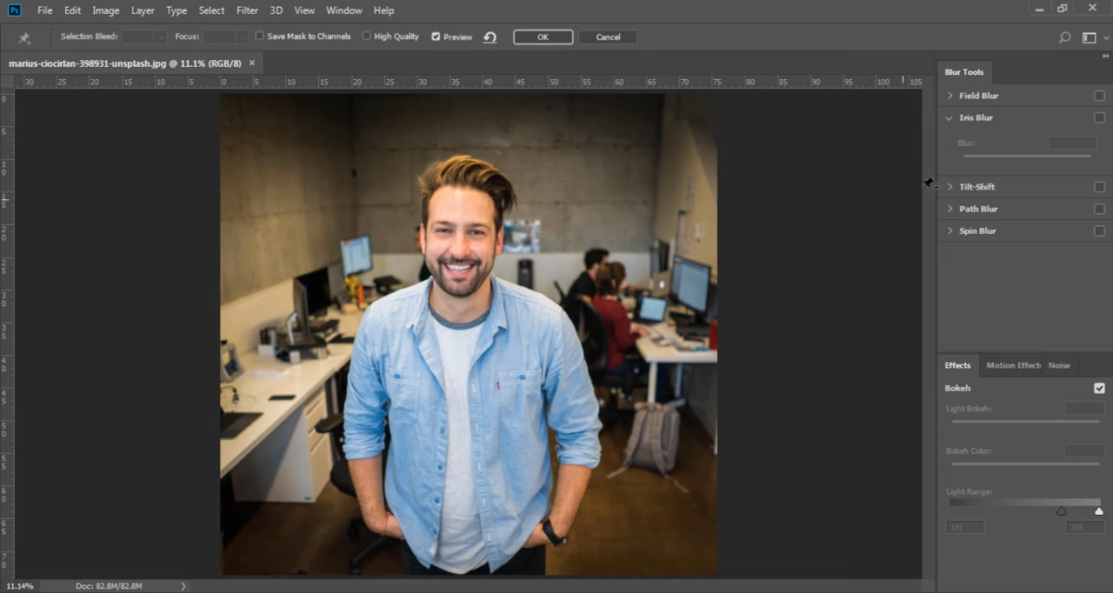
Step: Enable Tilt-Shift blur with 57 px blur, 4% distortion and symmetric distortion turned on
{"action": "left_click", "coordinate": [950, 188]}
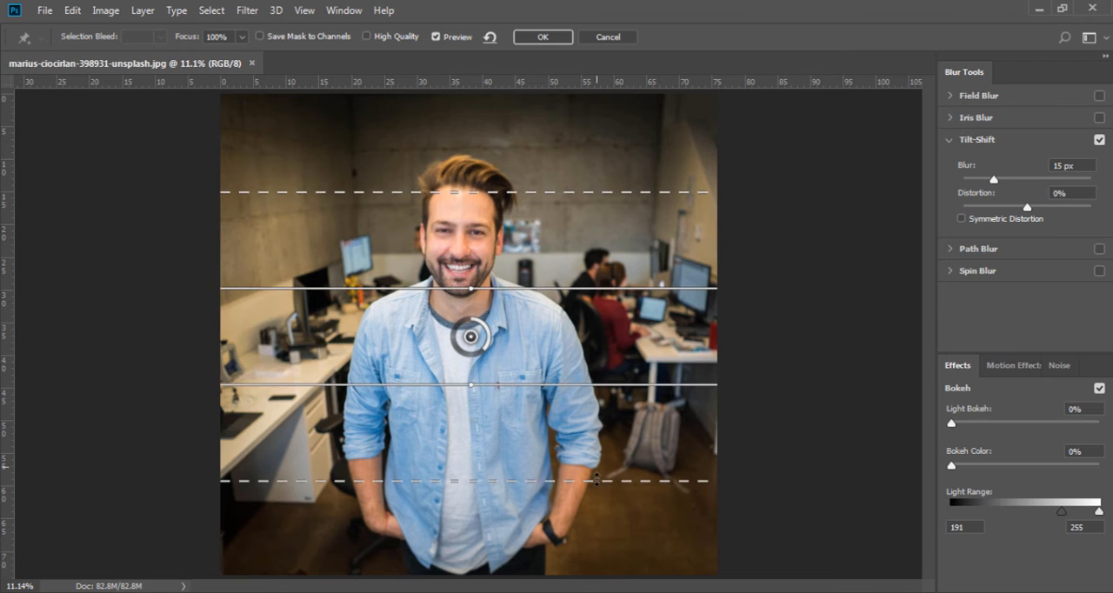
{"action": "left_click_drag", "start_coordinate": [995, 185], "coordinate": [1032, 211]}
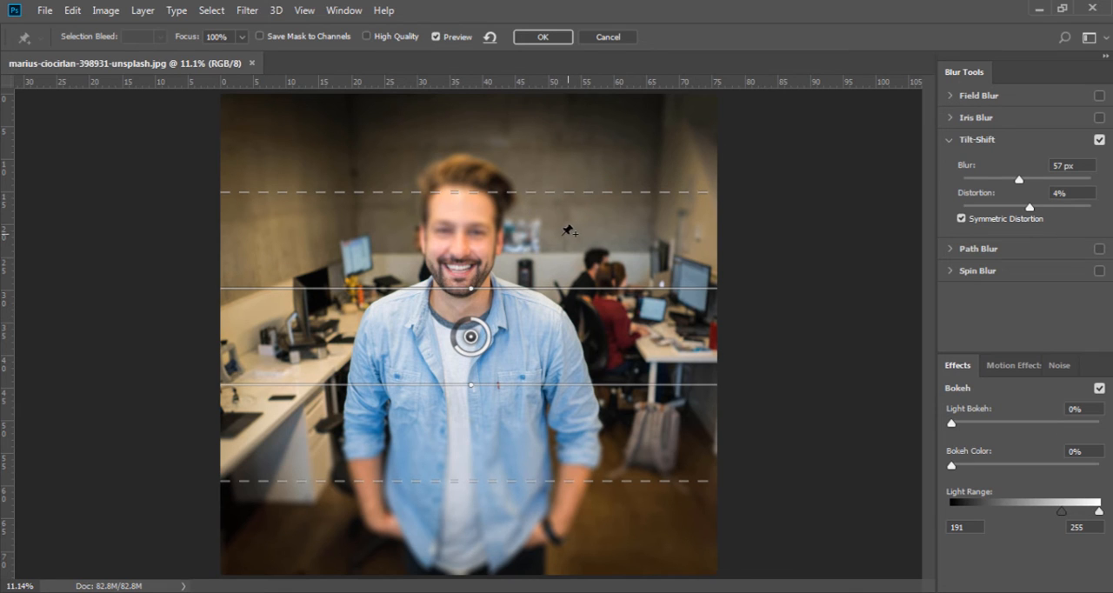
Step: Reposition the dashed transition lines and rotate the Tilt-Shift focus band diagonally across the man, and delete the pin
{"action": "left_click_drag", "start_coordinate": [539, 198], "coordinate": [534, 237]}
{"action": "left_click_drag", "start_coordinate": [528, 457], "coordinate": [525, 498]}
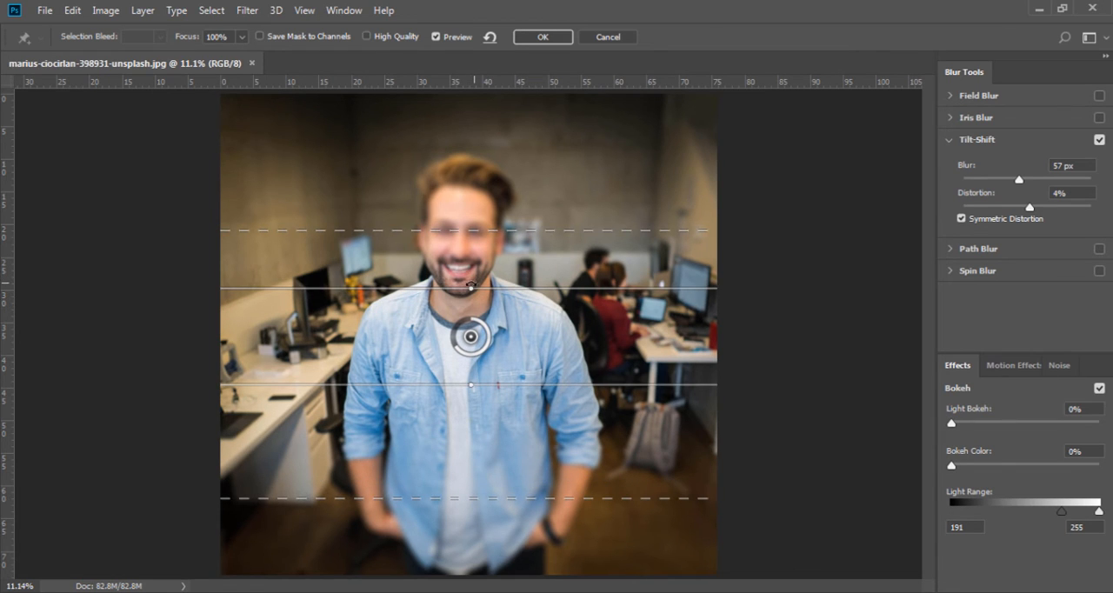
{"action": "left_click_drag", "start_coordinate": [470, 286], "coordinate": [428, 313]}
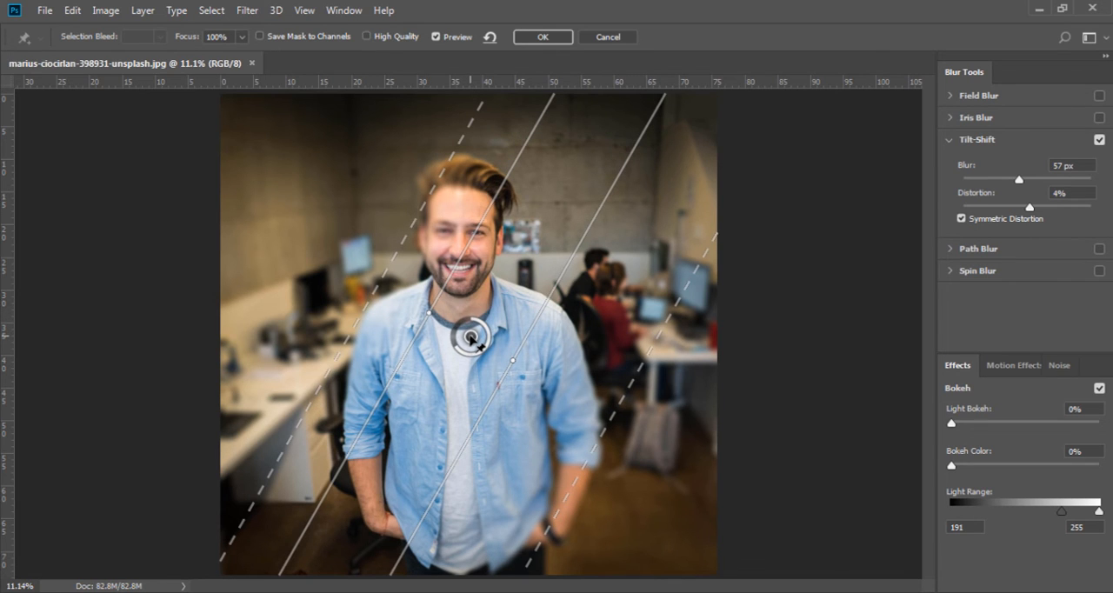
{"action": "key", "text": "Delete"}
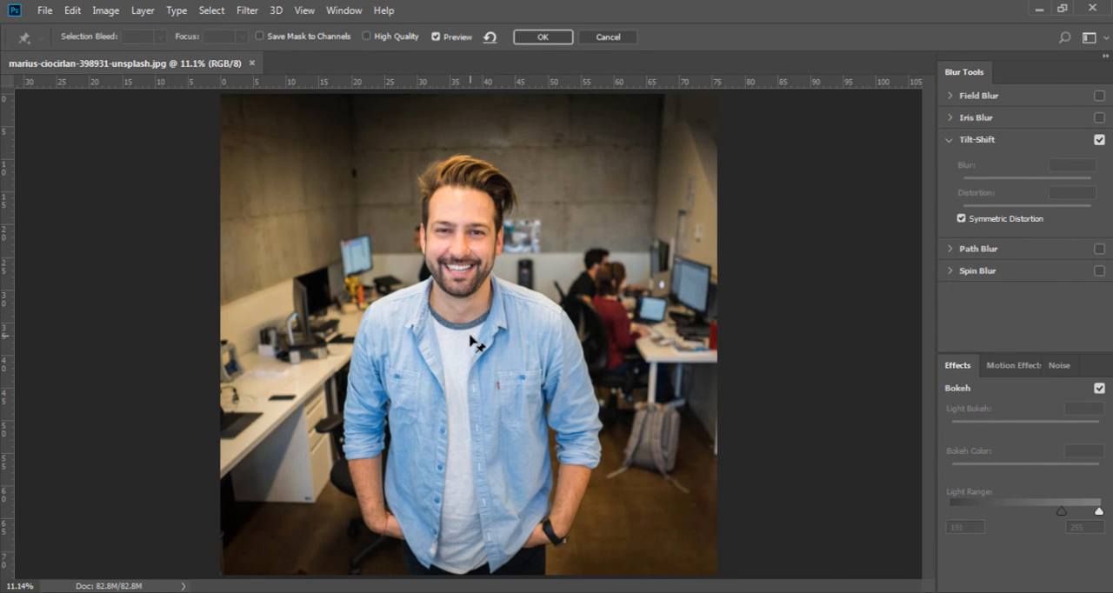
Step: Enable Path Blur and redirect its default path from the man's collar diagonally up to his shoulder
{"action": "left_click", "coordinate": [950, 249]}
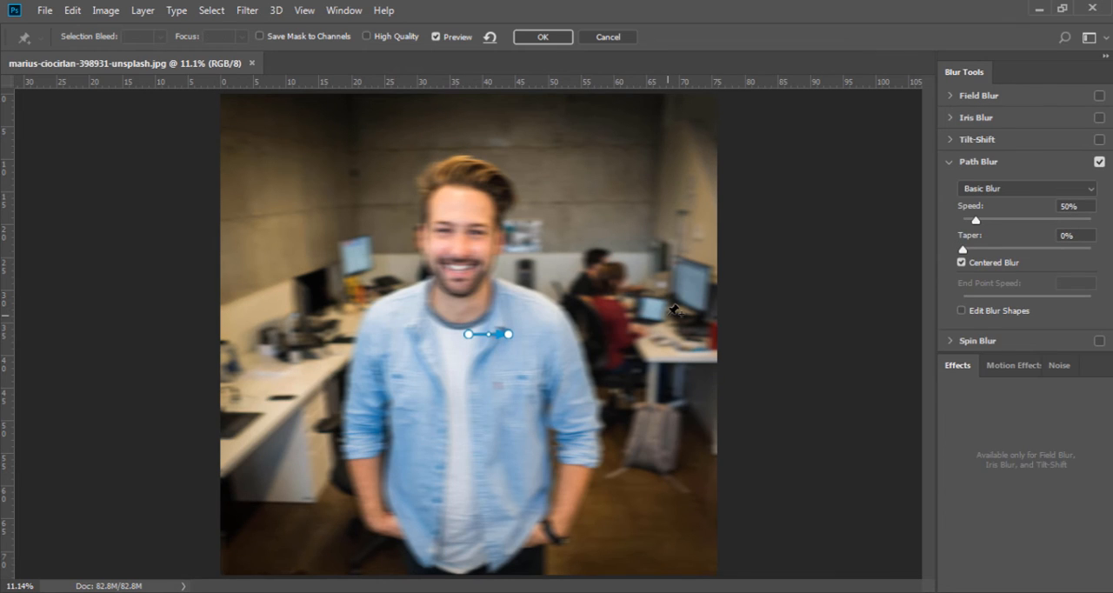
{"action": "left_click_drag", "start_coordinate": [509, 336], "coordinate": [546, 366]}
{"action": "left_click_drag", "start_coordinate": [467, 434], "coordinate": [554, 298]}
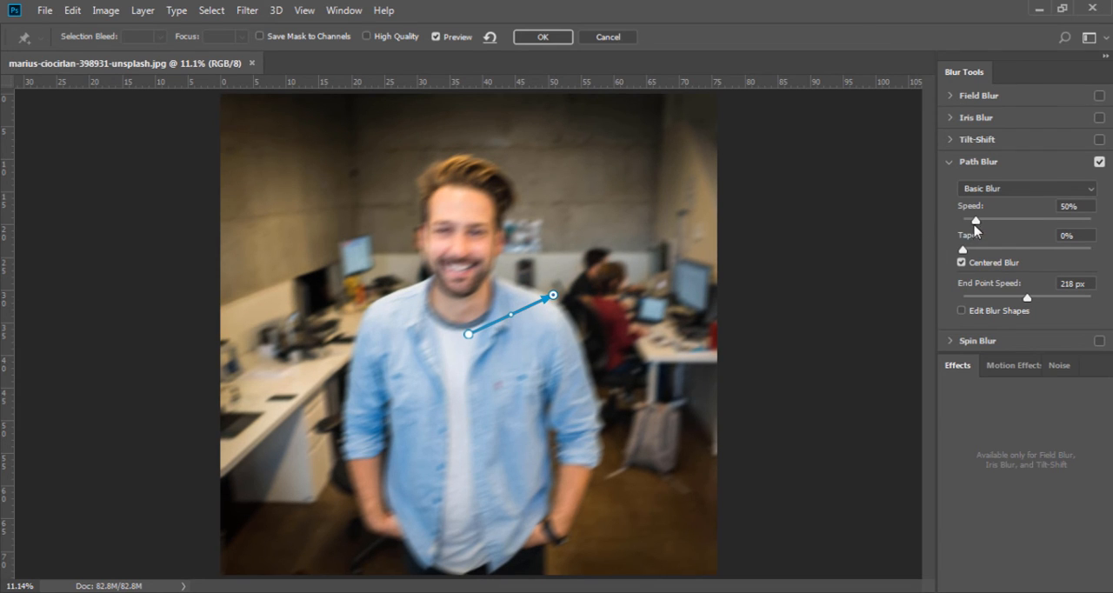
Step: Set the Path Blur speed to 111%, the taper to 7% and the shoulder end point's speed to 20 px
{"action": "left_click_drag", "start_coordinate": [975, 220], "coordinate": [985, 251]}
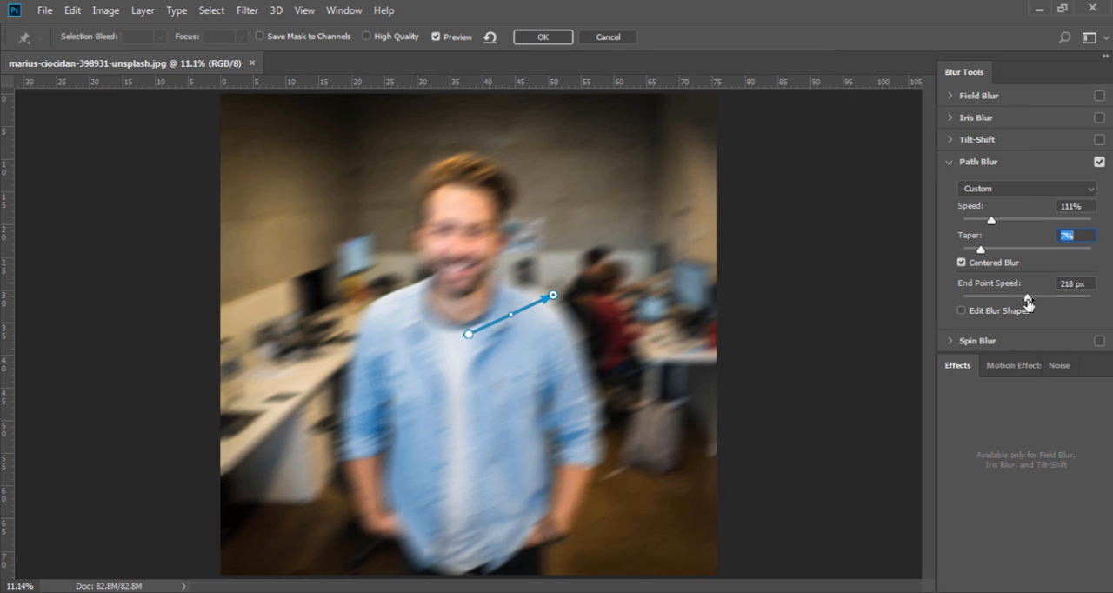
{"action": "left_click_drag", "start_coordinate": [1027, 298], "coordinate": [996, 301]}
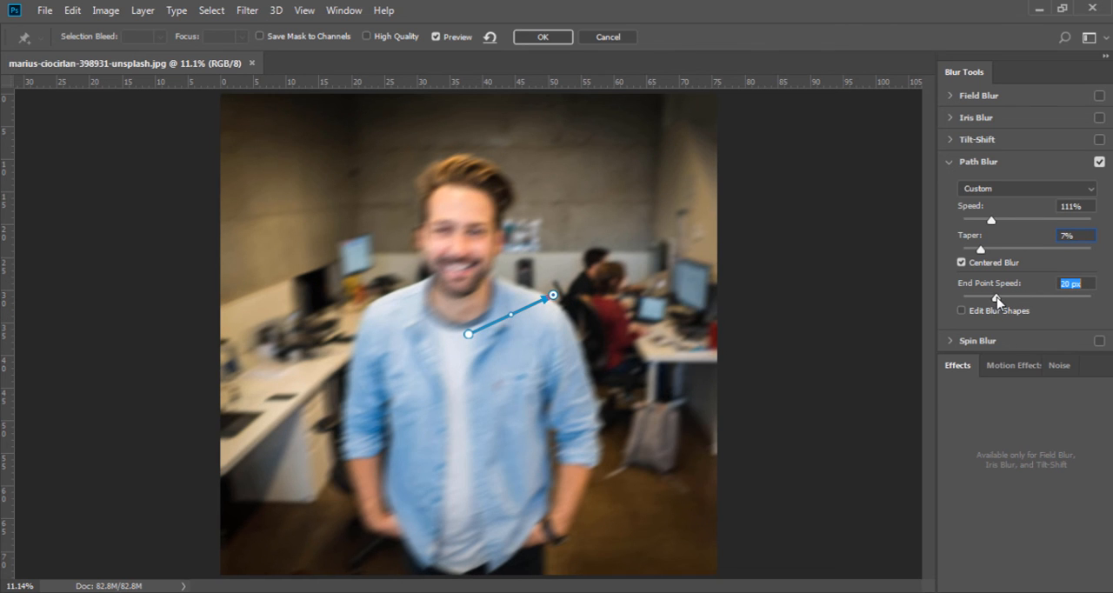
Step: Draw a straight blur path across the man's forehead and a closed curved path looping from the black monitor over the desk and his shirt
{"action": "left_click", "coordinate": [391, 205]}
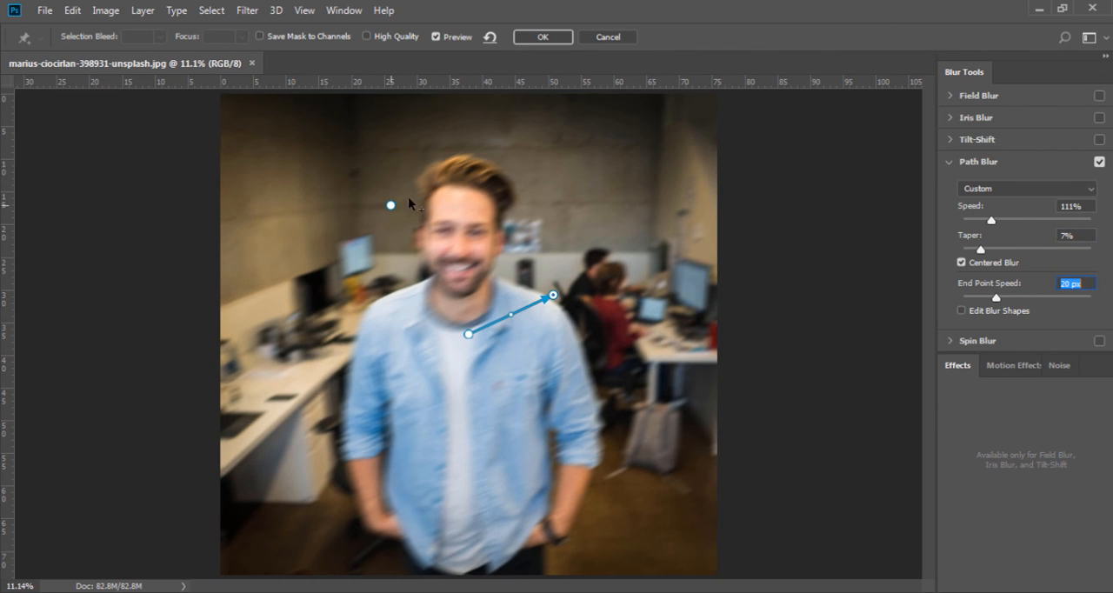
{"action": "double_click", "coordinate": [618, 173]}
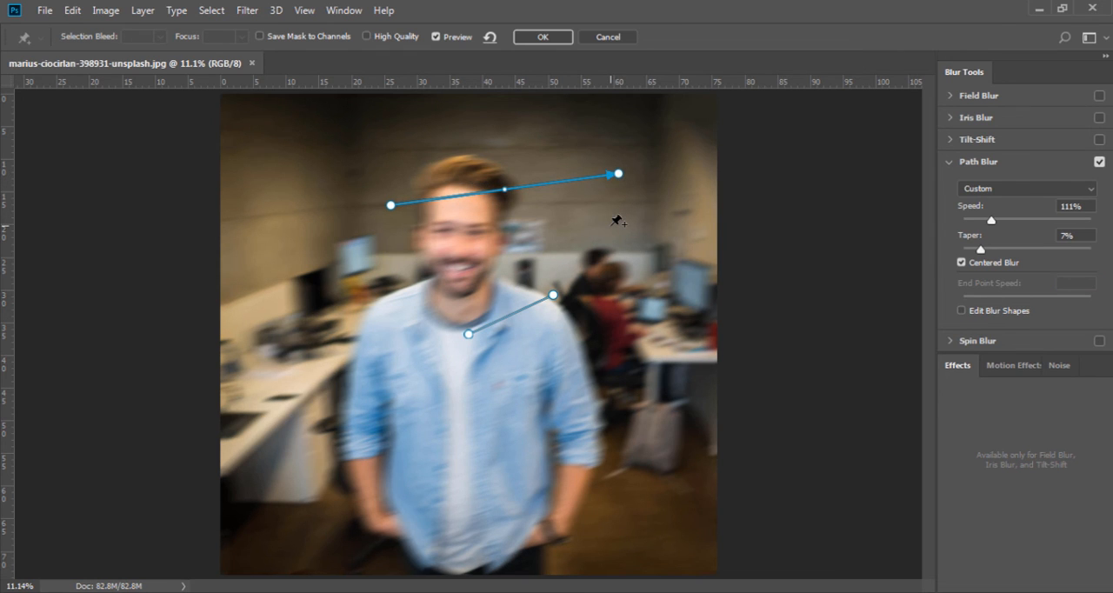
{"action": "left_click", "coordinate": [327, 283]}
{"action": "double_click", "coordinate": [274, 392]}
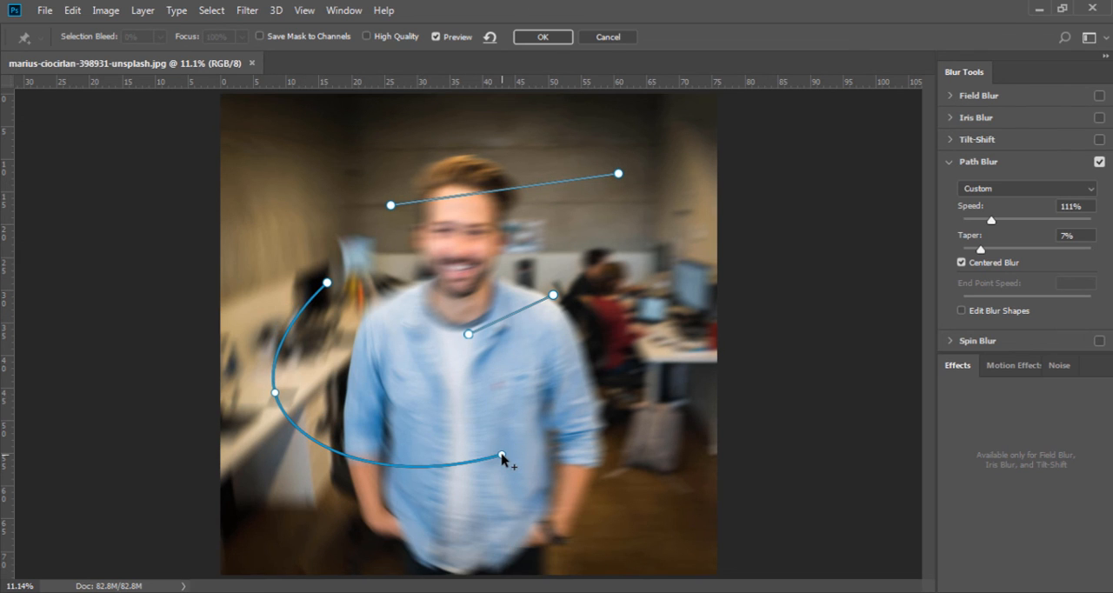
{"action": "left_click", "coordinate": [502, 454]}
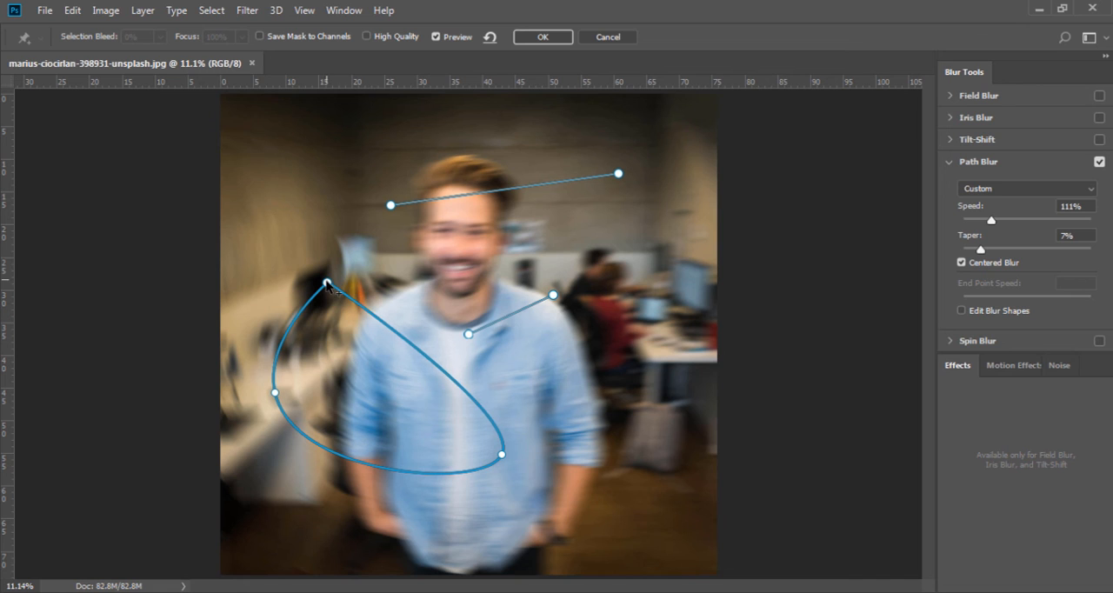
{"action": "left_click", "coordinate": [394, 263]}
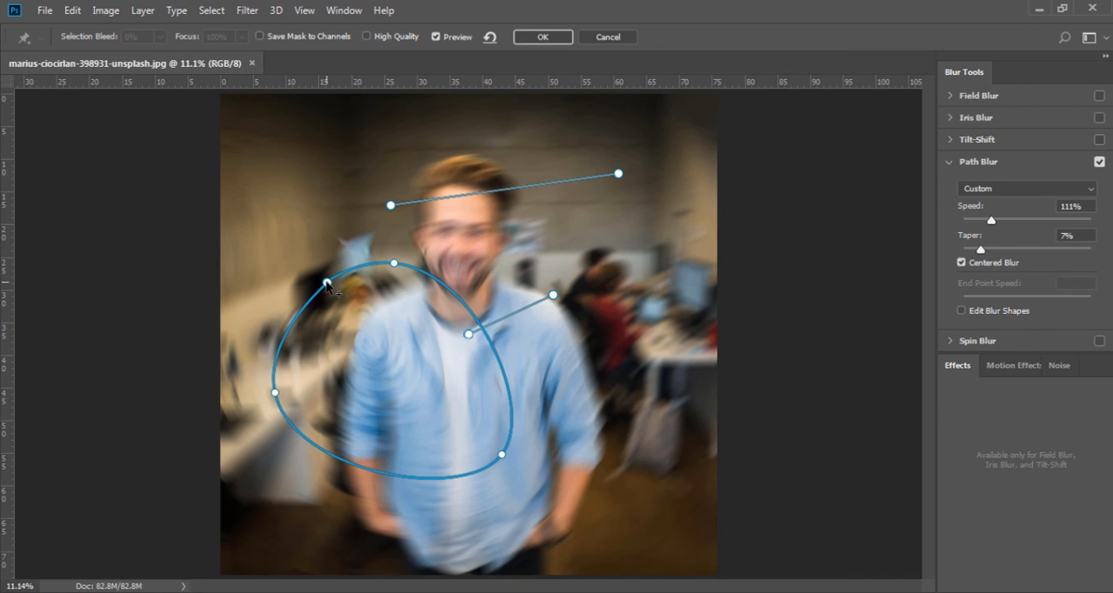
{"action": "left_click", "coordinate": [327, 282]}
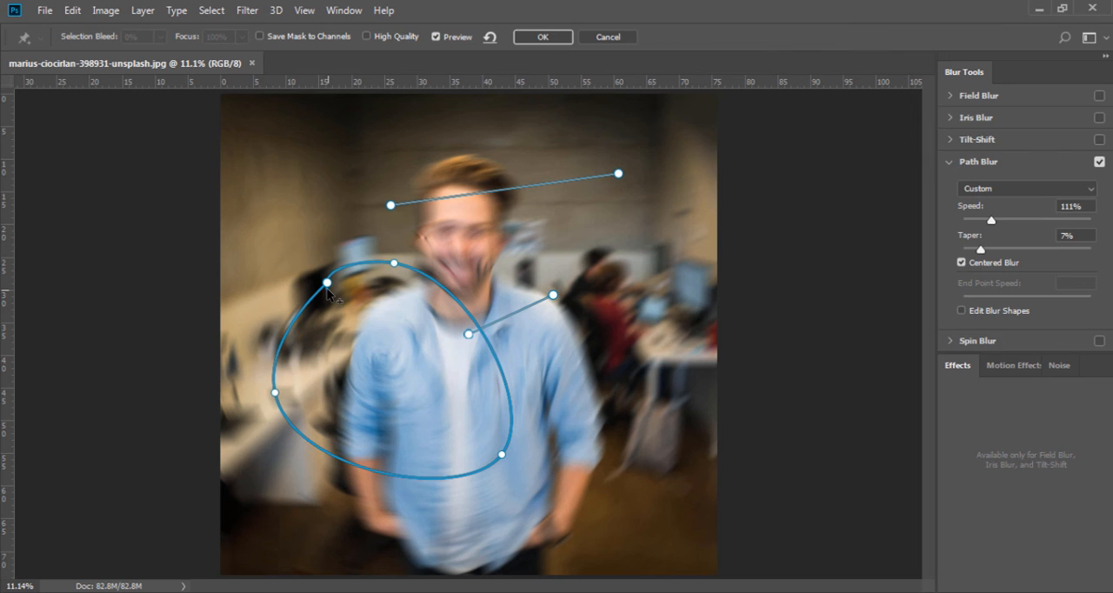
{"action": "left_click", "coordinate": [327, 283]}
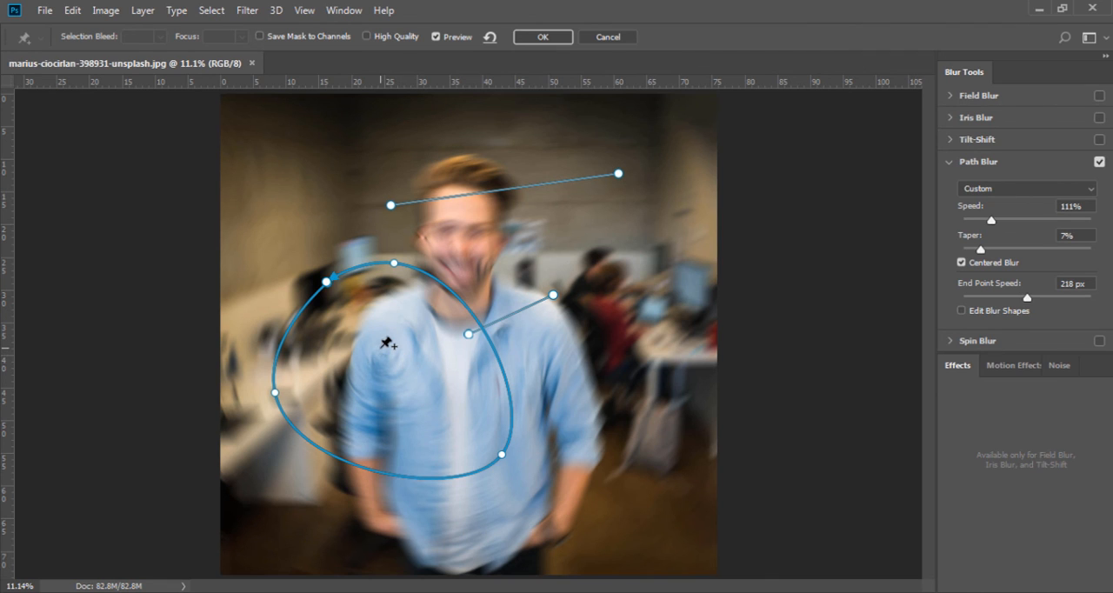
Step: Delete all three blur paths: the closed loop, the collar-to-shoulder path and the straight path across the forehead
{"action": "key", "text": "Delete"}
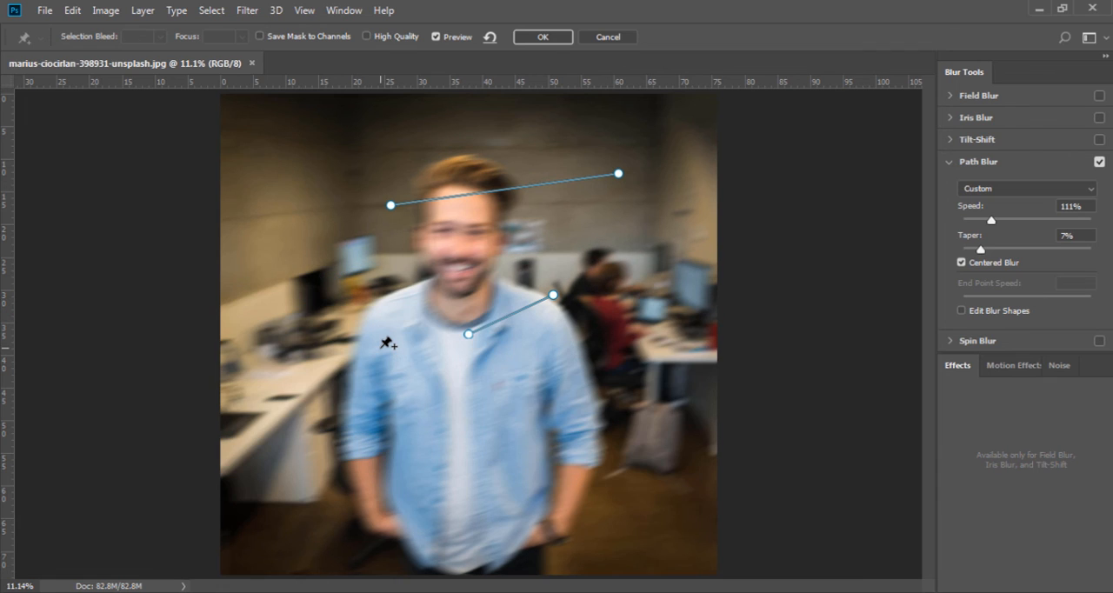
{"action": "left_click", "coordinate": [467, 335]}
{"action": "key", "text": "Delete"}
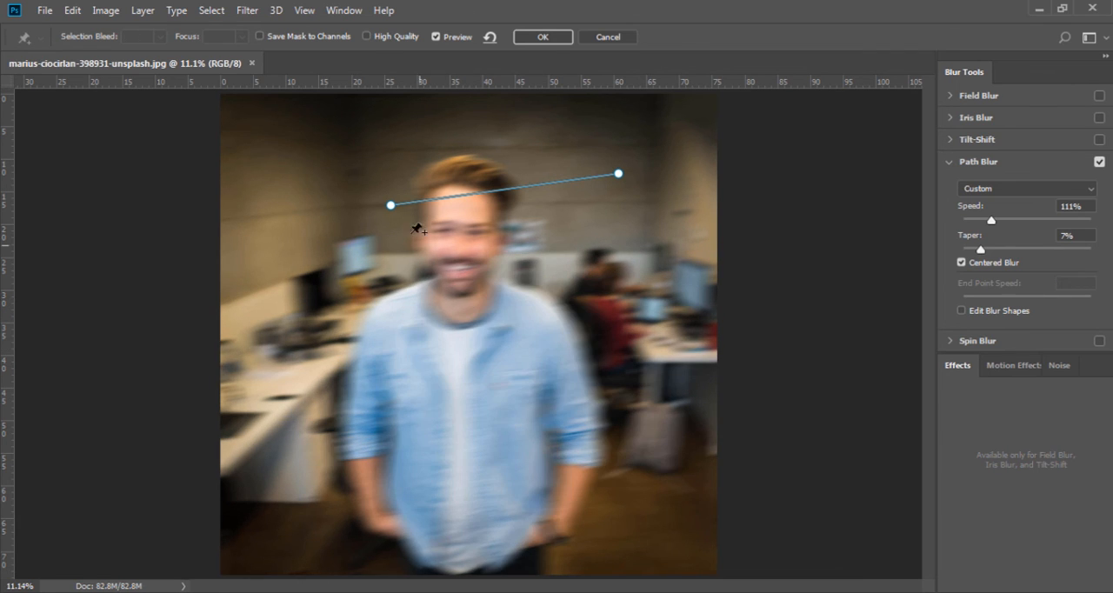
{"action": "left_click", "coordinate": [390, 205]}
{"action": "key", "text": "Delete"}
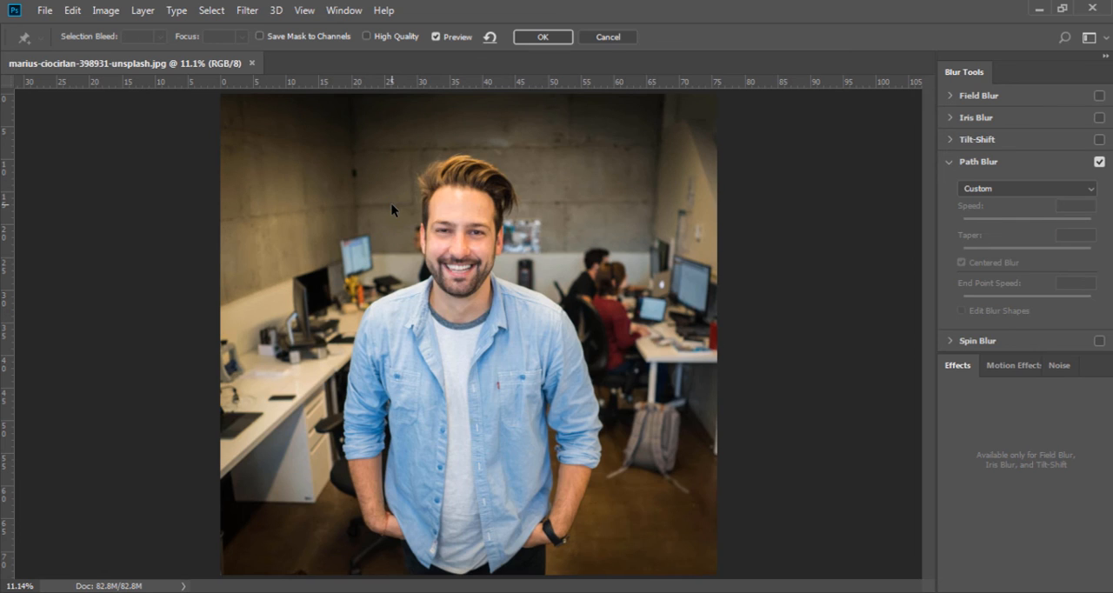